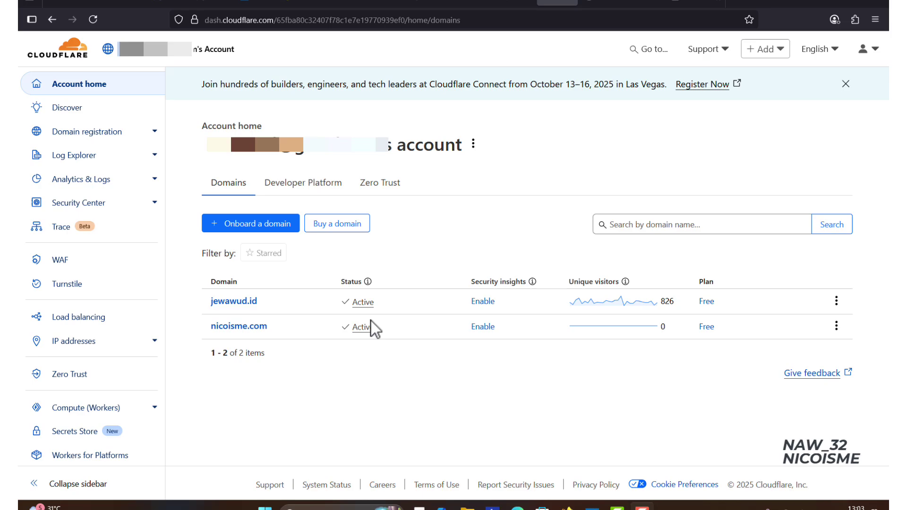
Glance at the Hostinger tab, then open nicoisme.com from Cloudflare's Account home Domains list.
left_click(515, 3)
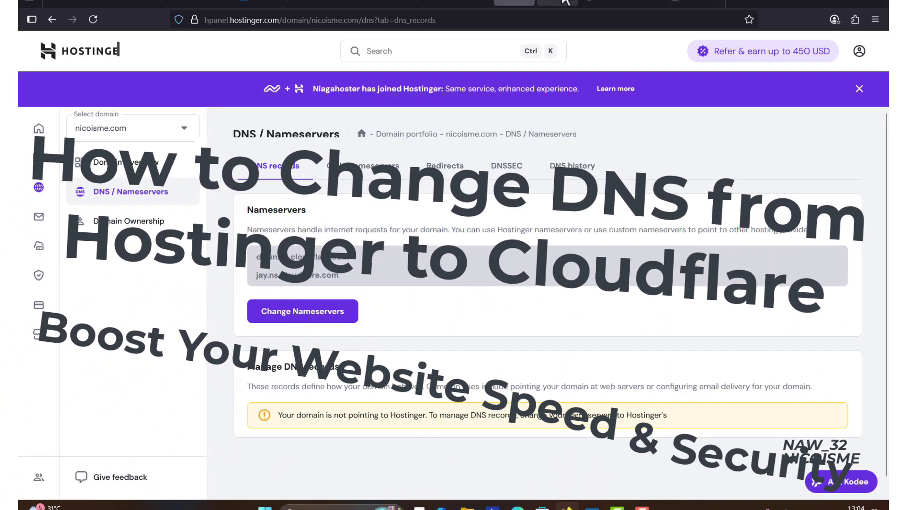
left_click(557, 2)
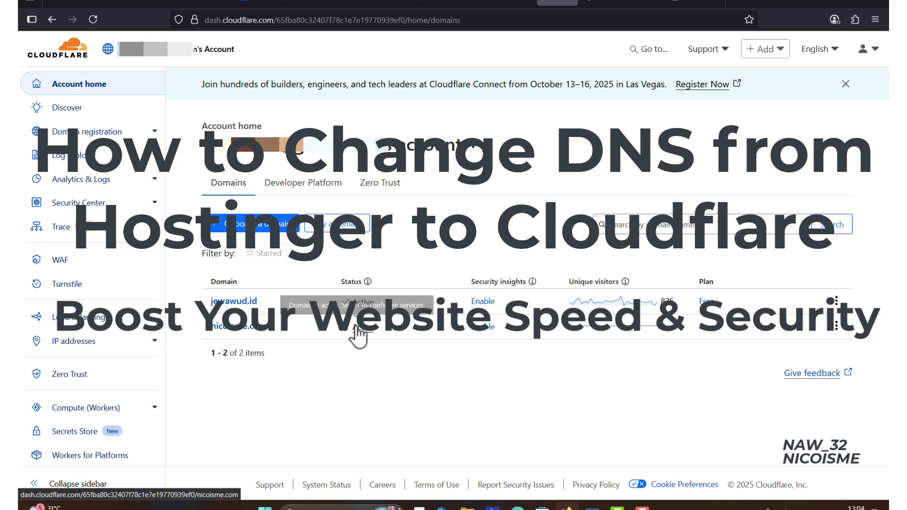
left_click(240, 327)
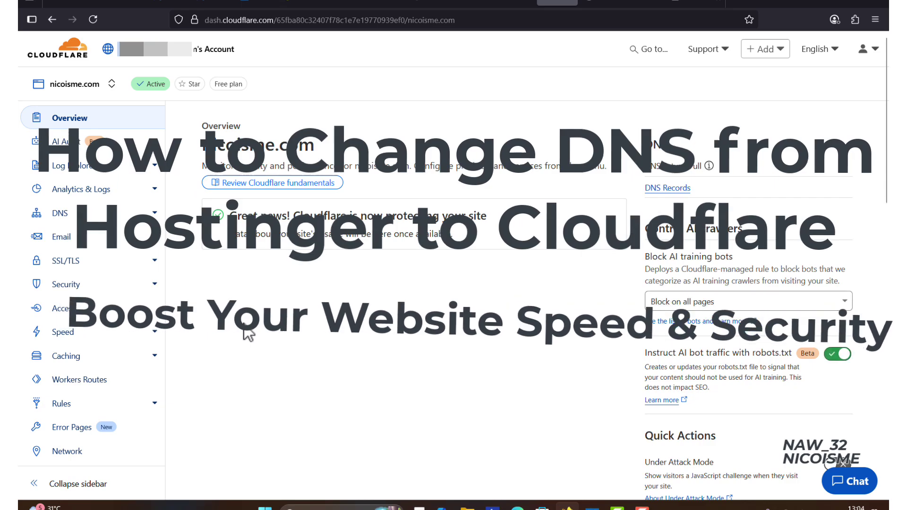
Browse nicoisme.com's DNS Records table, including the A record pointing to 84.32.84.32.
left_click(99, 214)
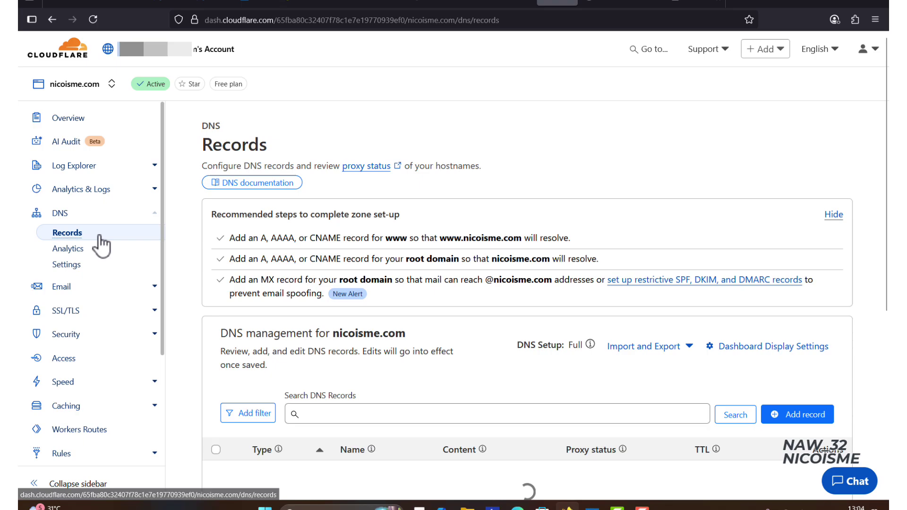
scroll(477, 281, "down", 4)
scroll(476, 281, "up", 4)
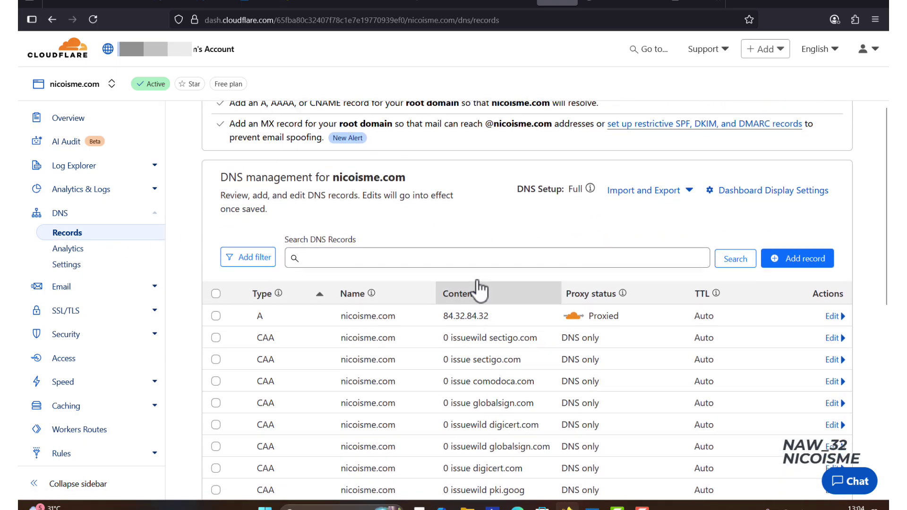
scroll(476, 281, "down", 4)
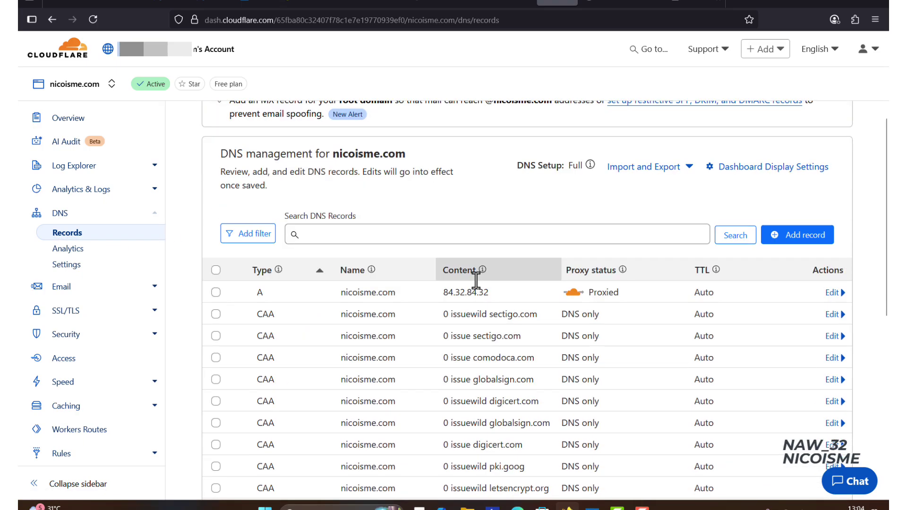
scroll(478, 286, "up", 4)
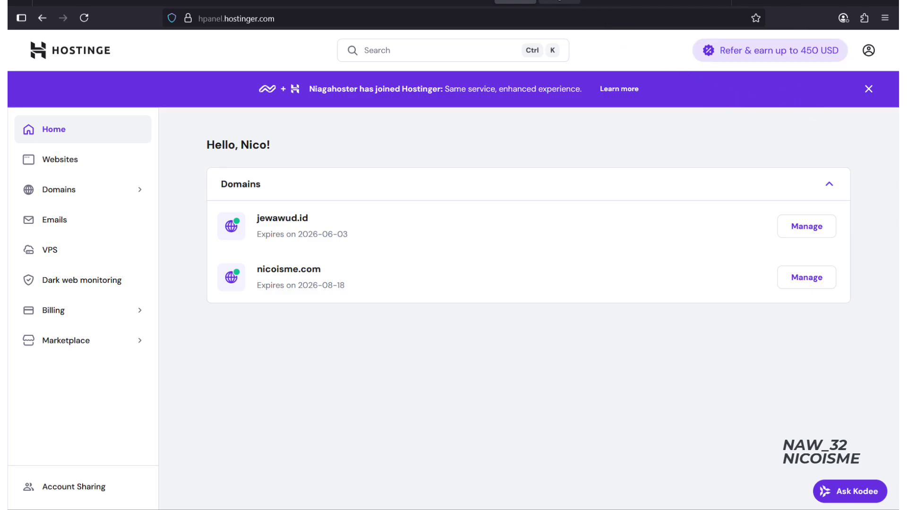
Go back to Cloudflare's Account home, where only jewawud.id is listed.
left_click(560, 2)
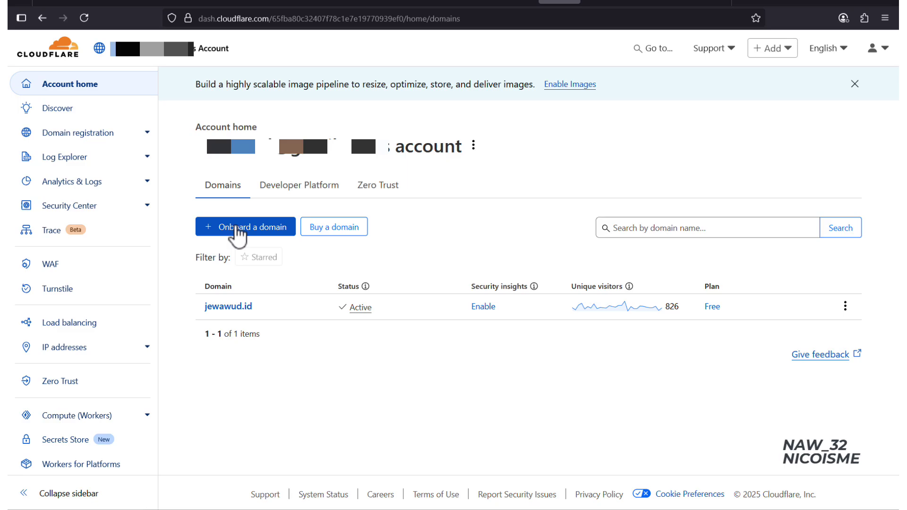
Onboard nicoisme.com as a new domain with Quick scan for DNS records and submit it.
left_click(238, 229)
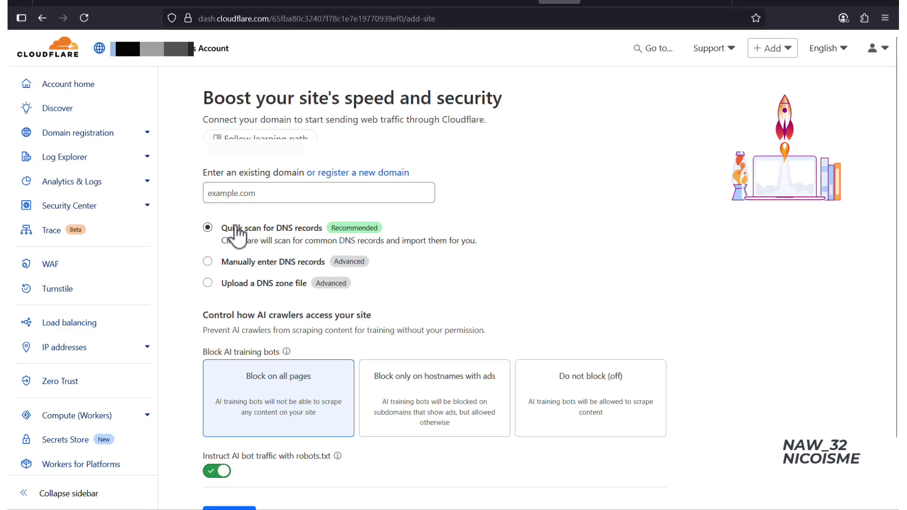
left_click(283, 194)
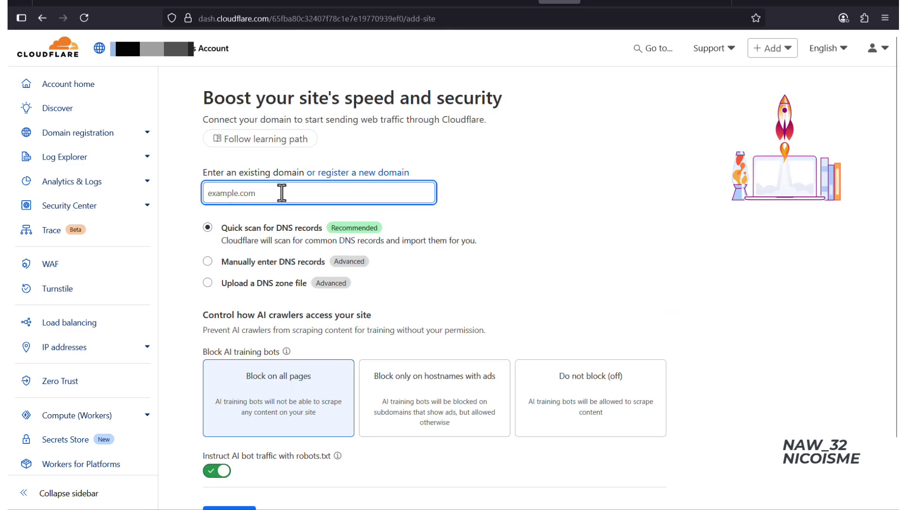
type("nico")
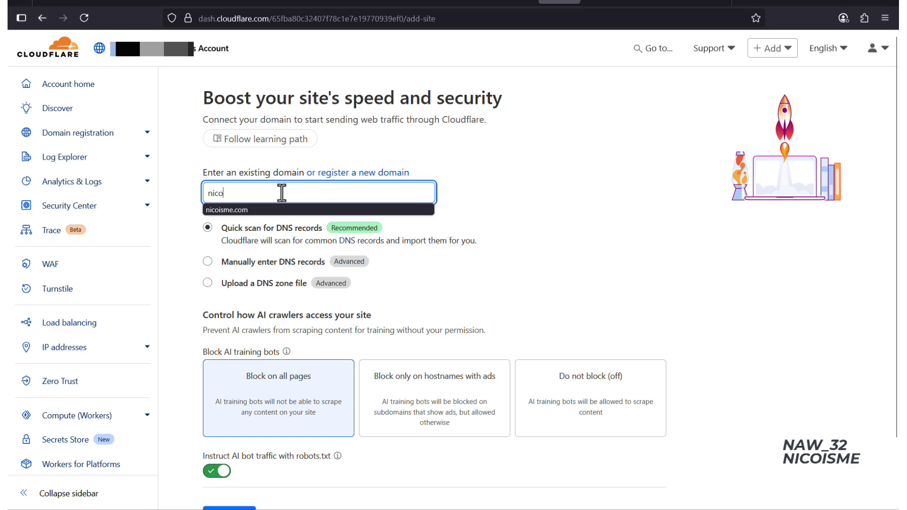
type("isme.com")
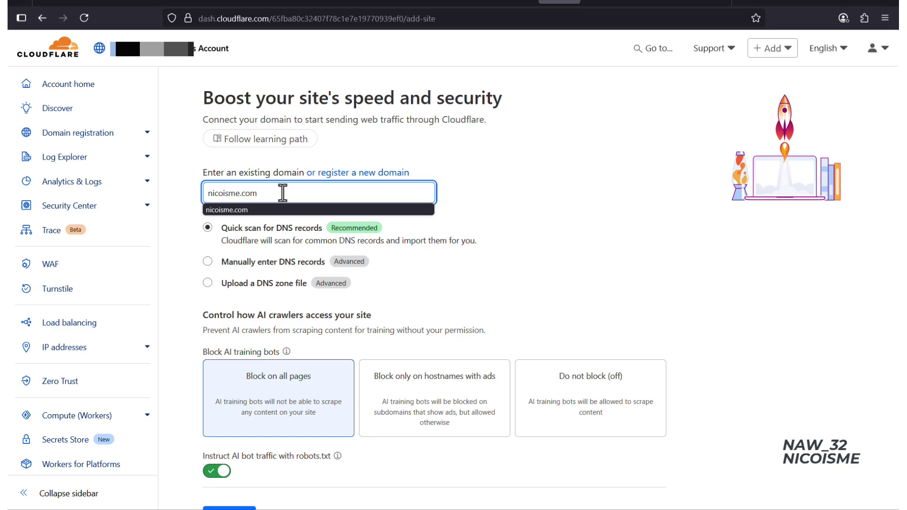
left_click(279, 210)
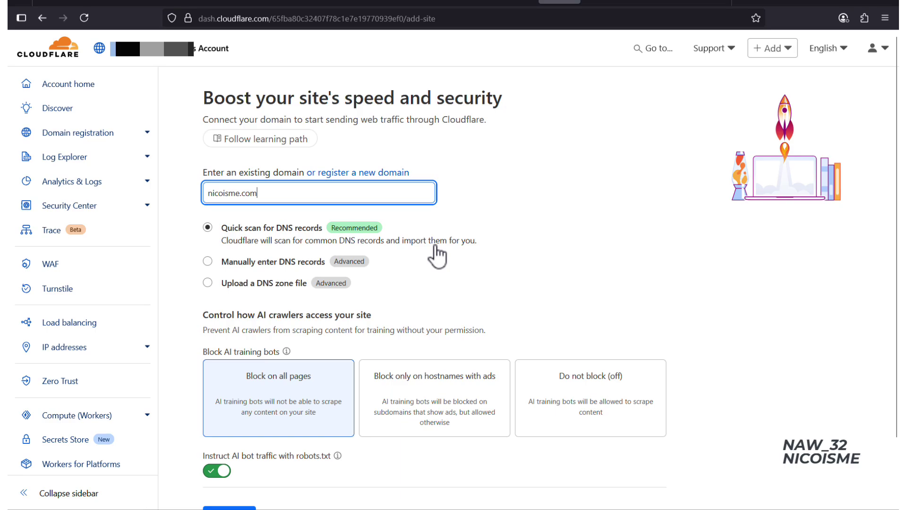
scroll(526, 280, "down", 2)
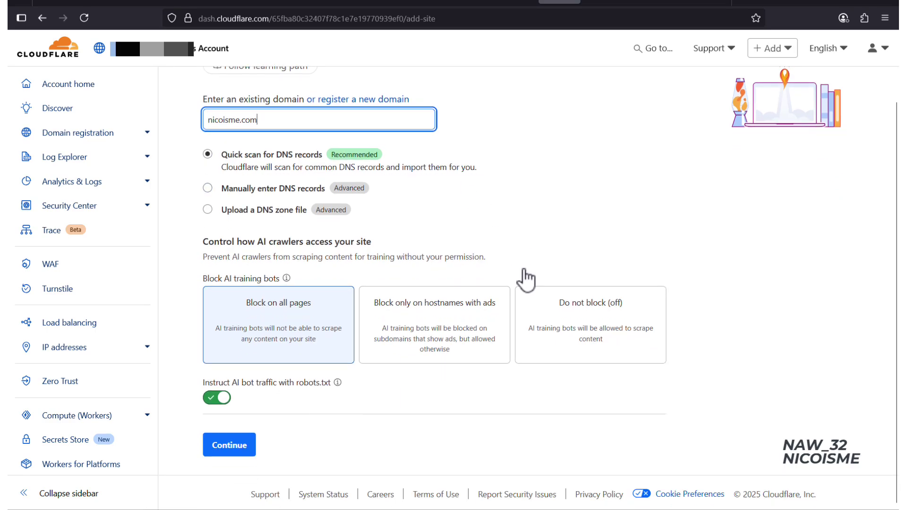
scroll(298, 237, "up", 2)
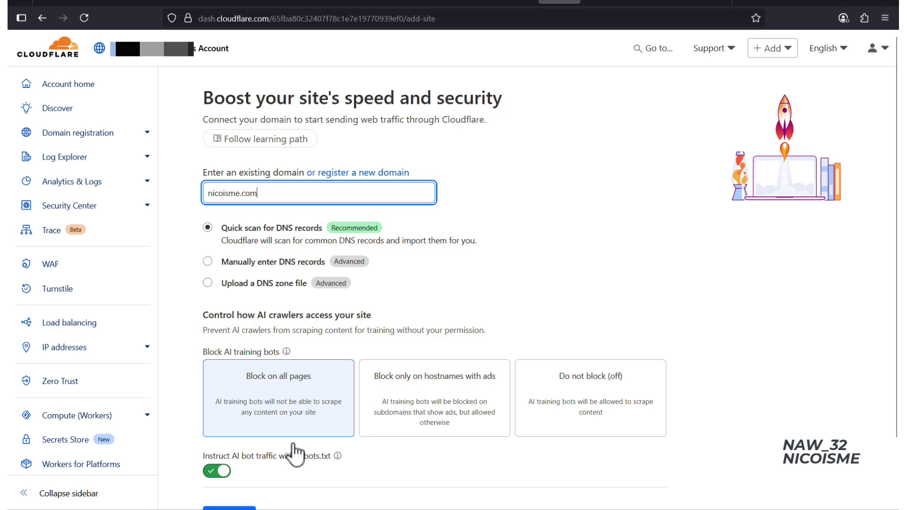
scroll(290, 484, "down", 2)
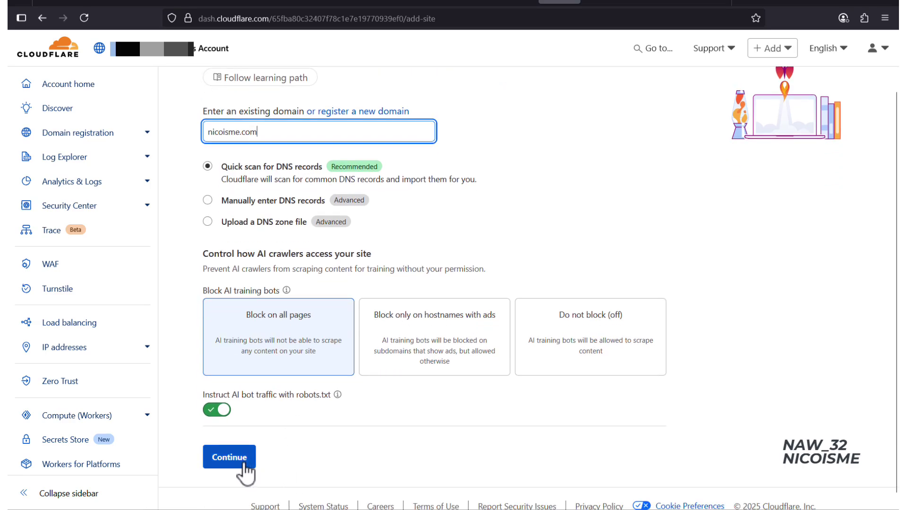
left_click(245, 466)
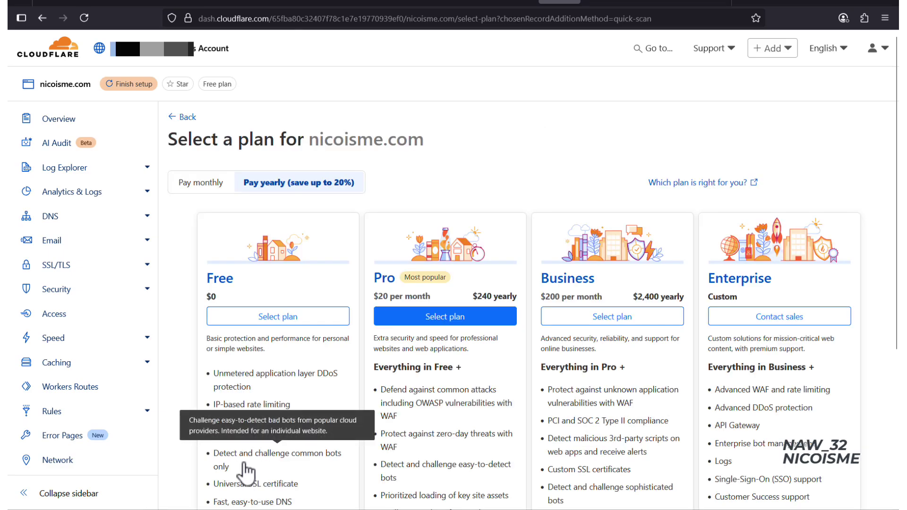
Pick the Free plan for nicoisme.com.
scroll(411, 249, "down", 1)
scroll(411, 249, "down", 6)
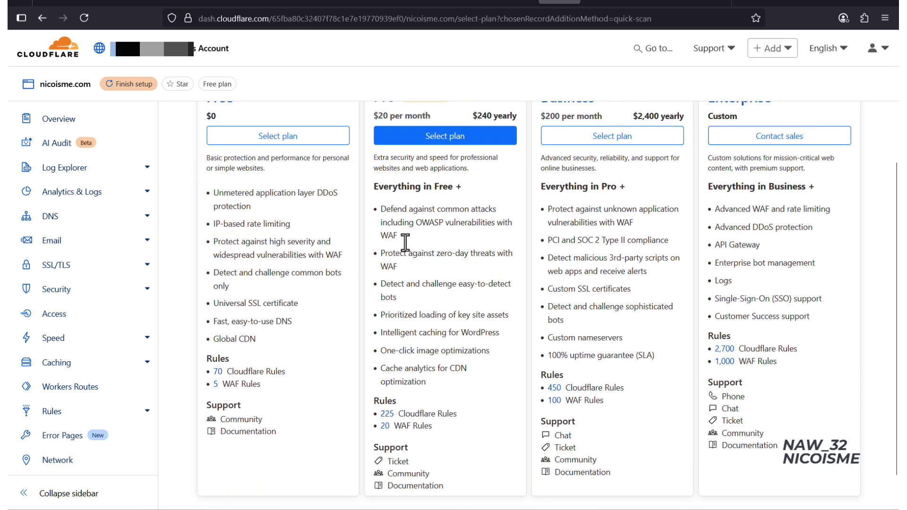
scroll(406, 246, "up", 6)
scroll(409, 250, "up", 1)
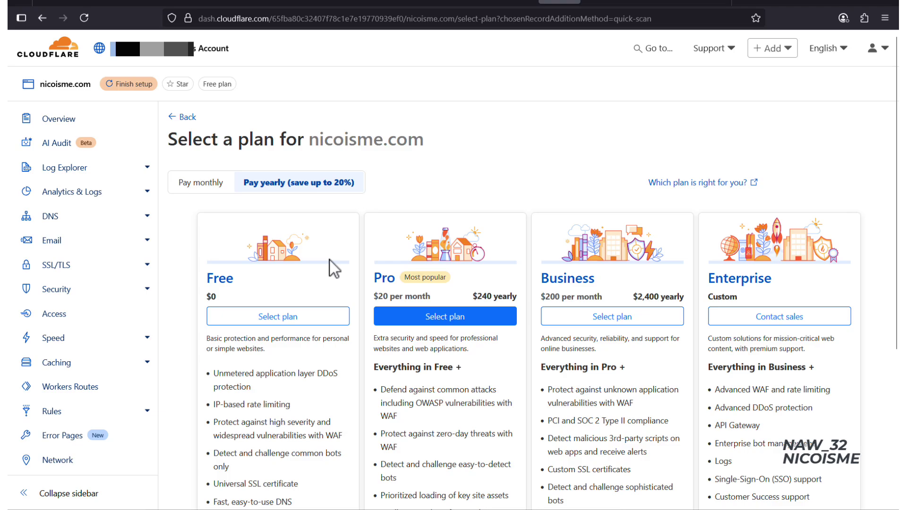
left_click(279, 317)
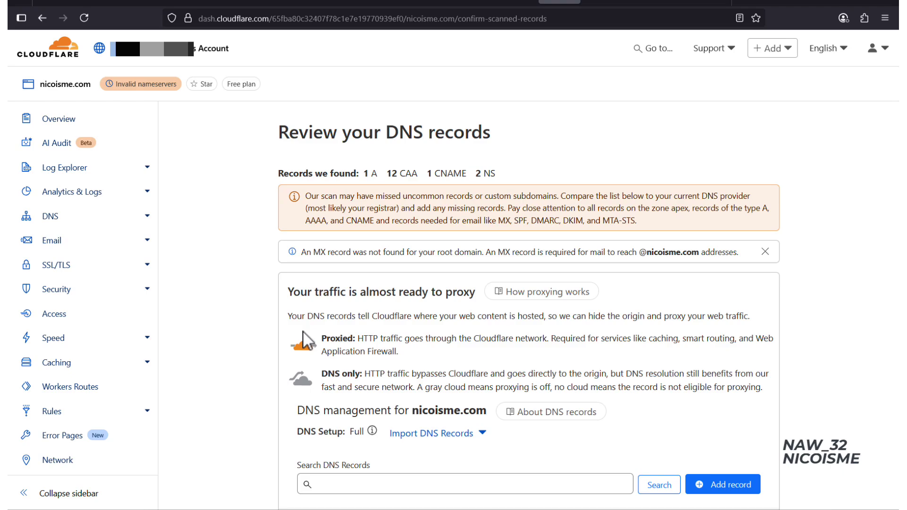
Accept the scanned records (1 A, 12 CAA, 1 CNAME, 2 NS) and continue to activation.
scroll(354, 473, "down", 10)
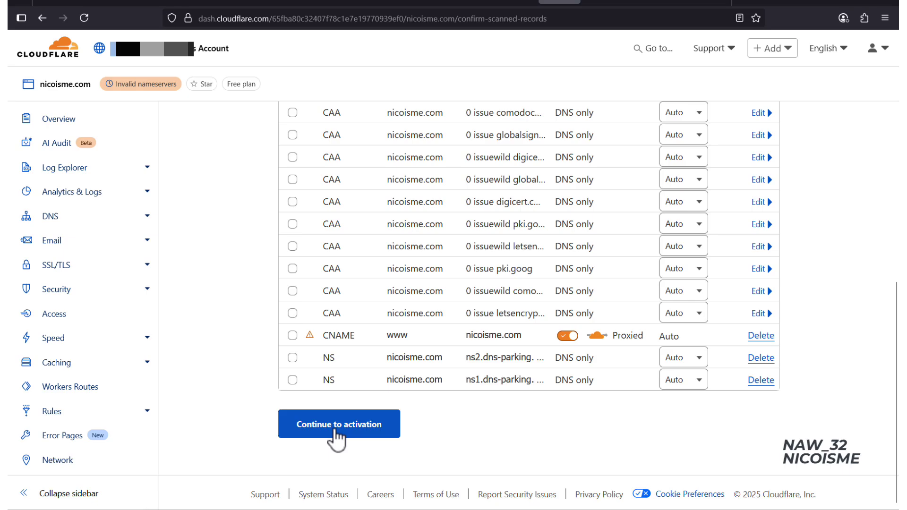
left_click(337, 424)
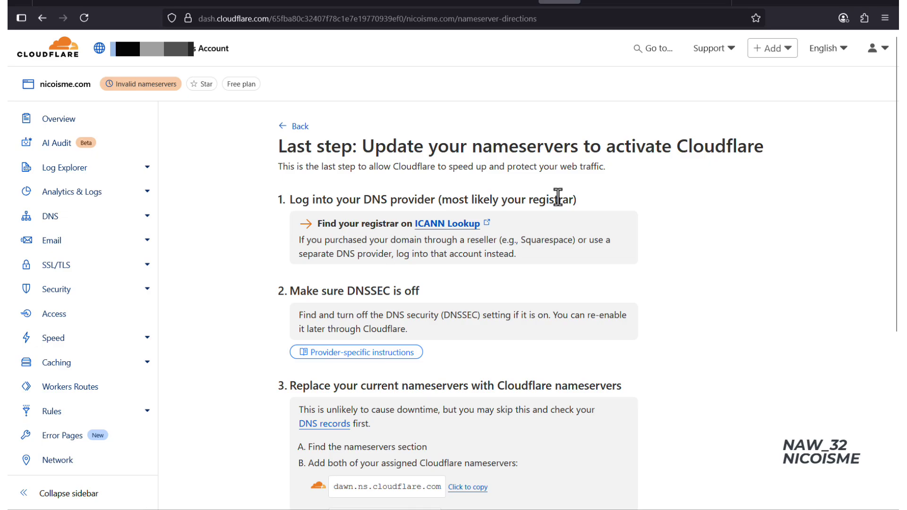
Locate the assigned nameservers dawn.ns.cloudflare.com and jay.ns.cloudflare.com, then switch to hPanel.
scroll(558, 197, "down", 5)
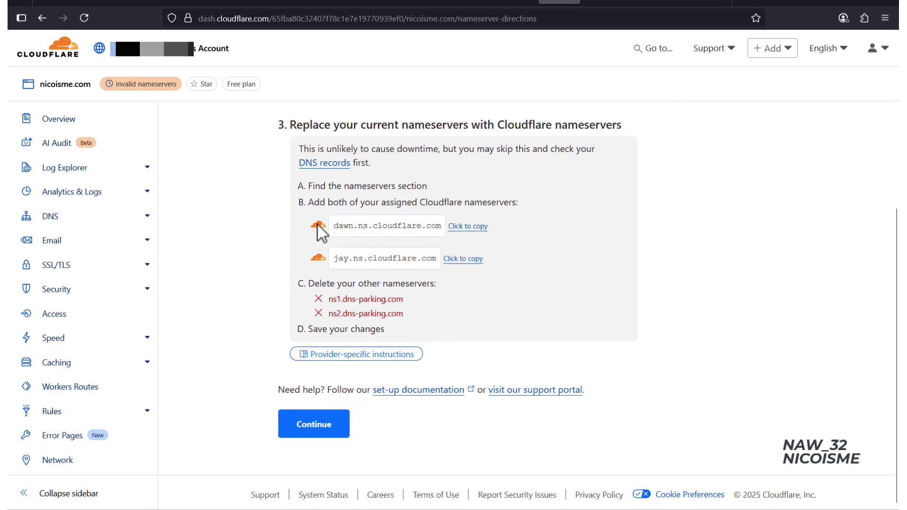
left_click_drag(334, 227, 436, 231)
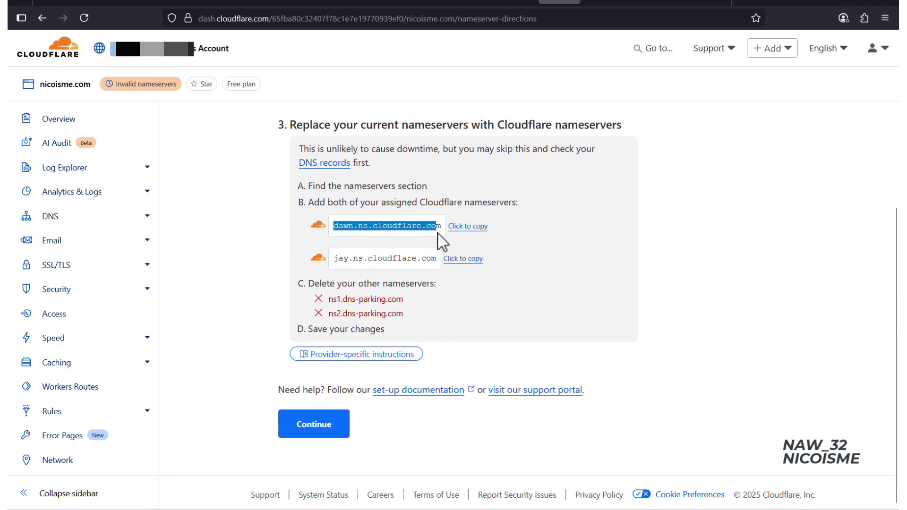
left_click(340, 265)
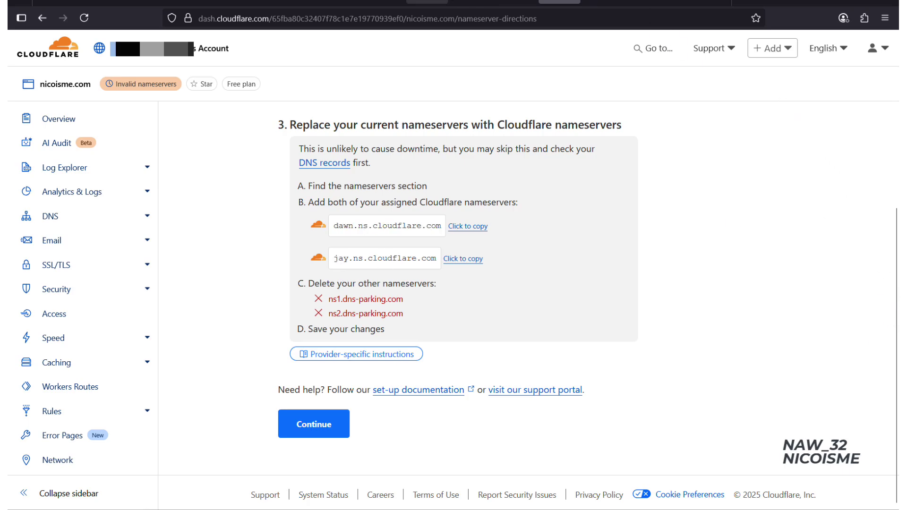
mouse_move(527, 3)
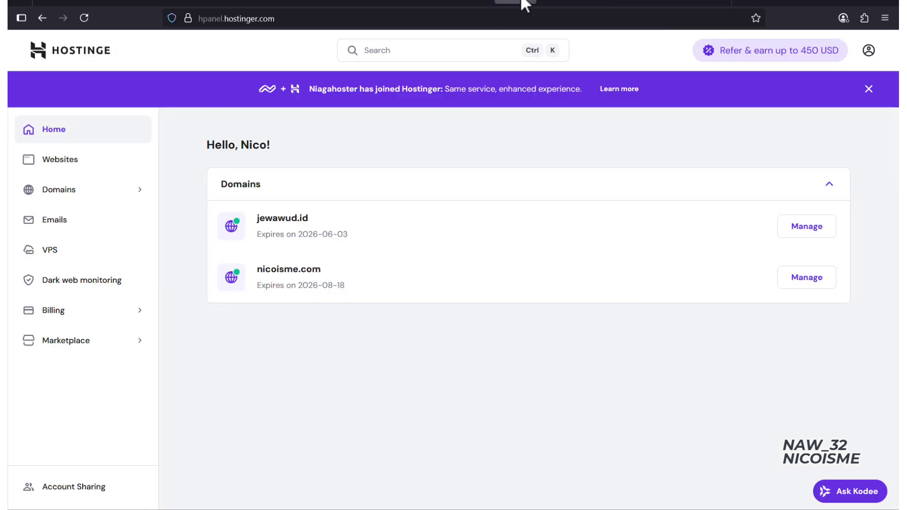
Open nicoisme.com's DNS / Nameservers page, showing ns1 and ns2.dns-parking.com.
left_click(807, 279)
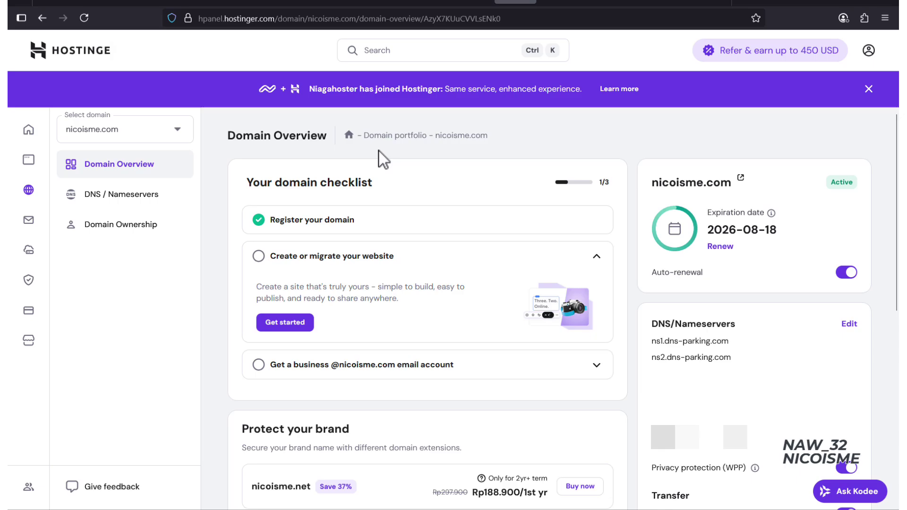
left_click(125, 203)
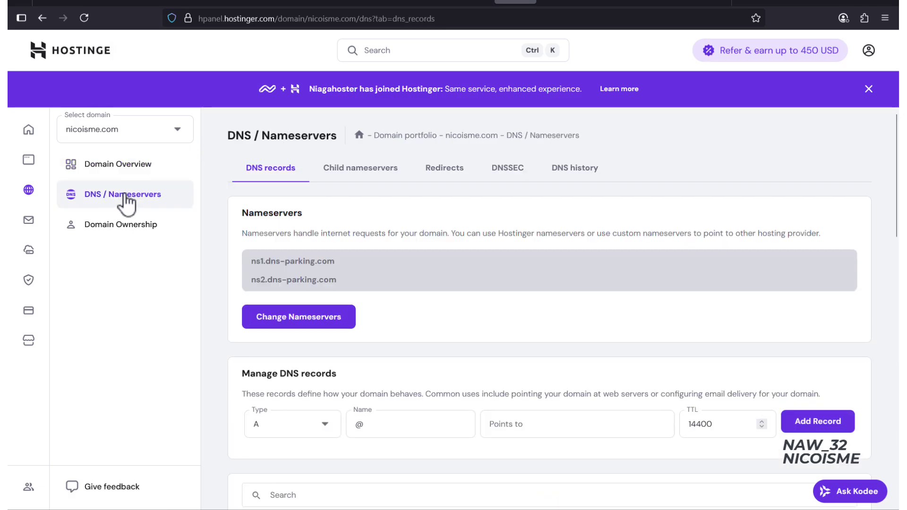
Switch to custom nameservers and replace ns1.dns-parking.com with dawn.ns.cloudflare.com.
left_click(332, 326)
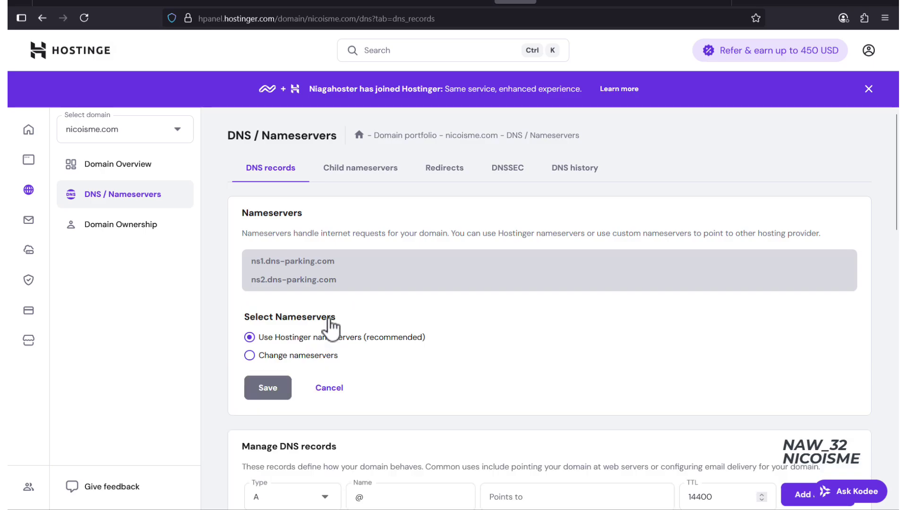
left_click(290, 358)
scroll(366, 321, "down", 3)
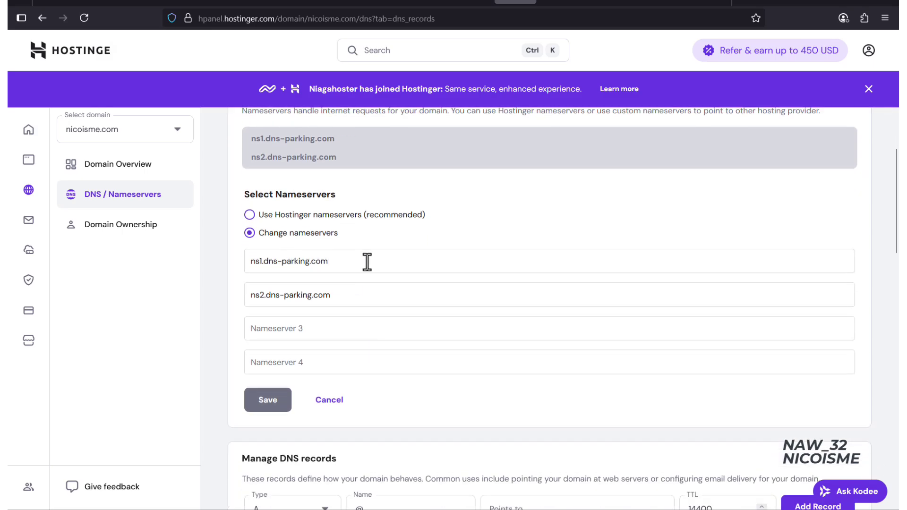
left_click(565, 2)
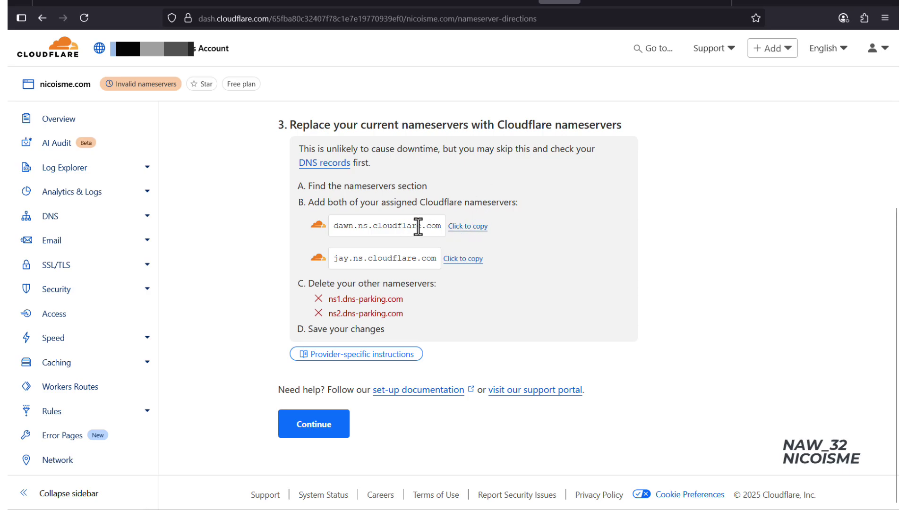
left_click(474, 227)
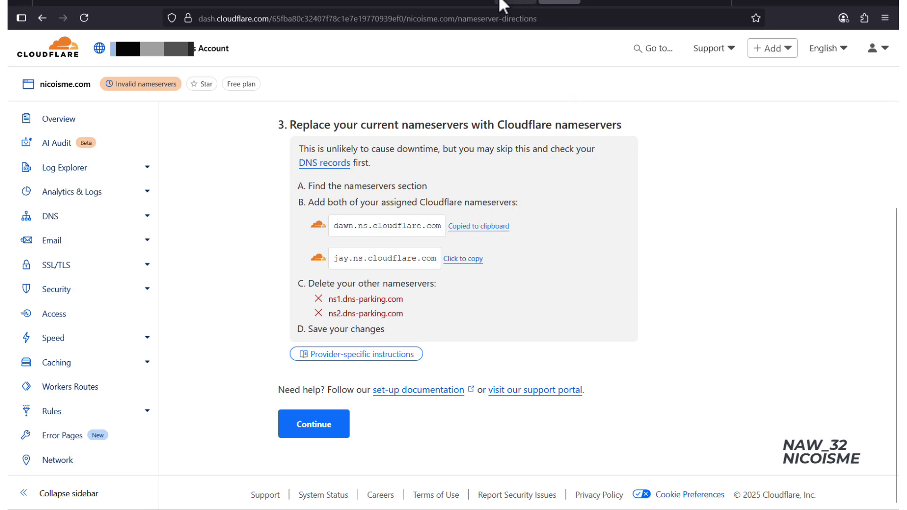
left_click(514, 4)
left_click_drag(333, 261, 230, 263)
key("ctrl+v")
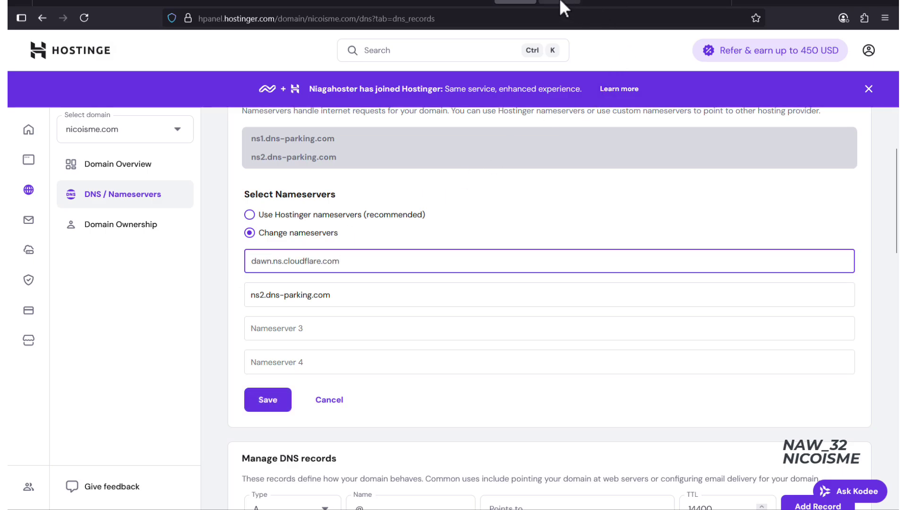
Replace ns2.dns-parking.com with jay.ns.cloudflare.com copied from Cloudflare.
left_click(561, 3)
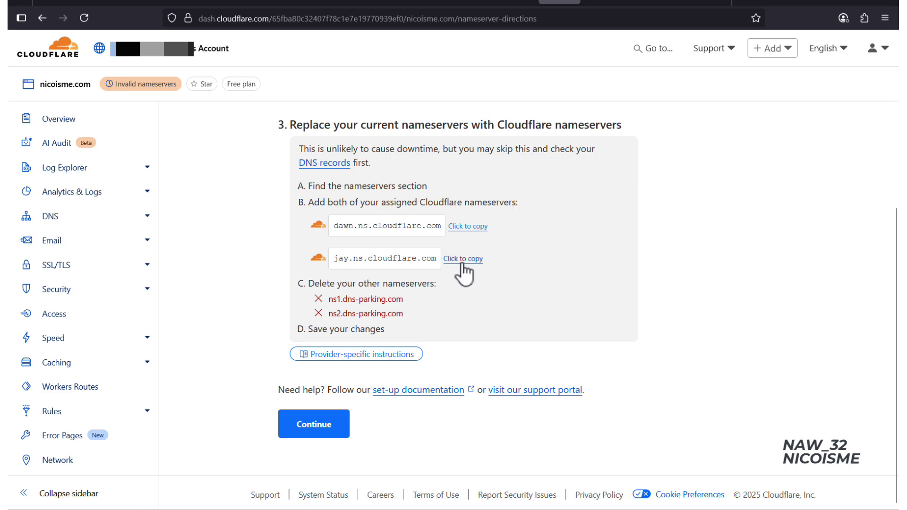
left_click(463, 260)
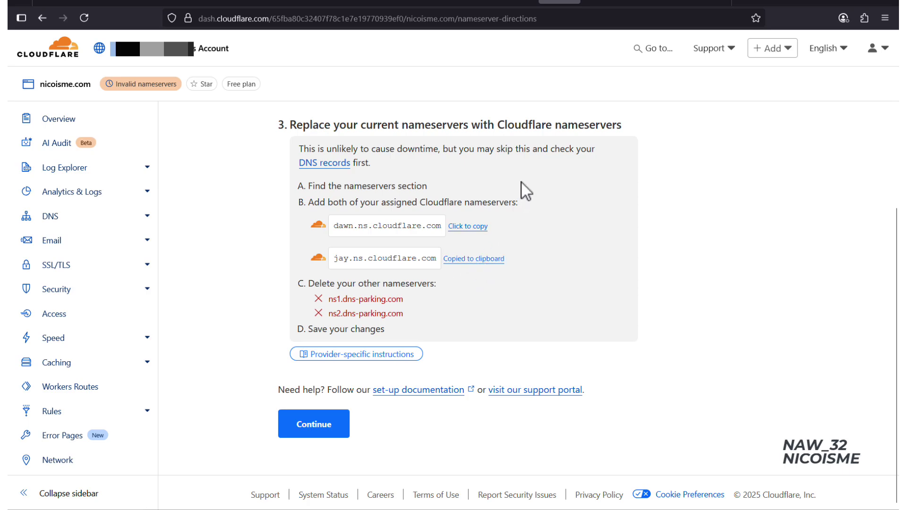
left_click(517, 4)
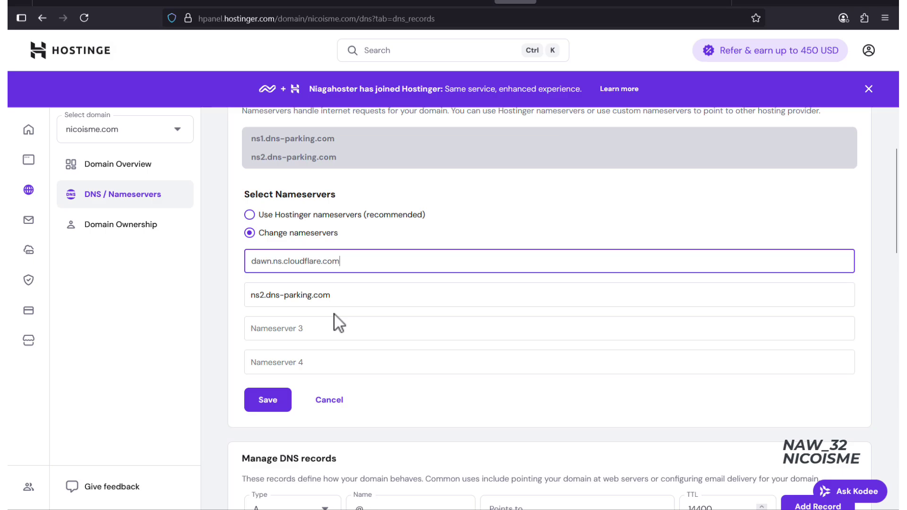
left_click_drag(332, 295, 235, 301)
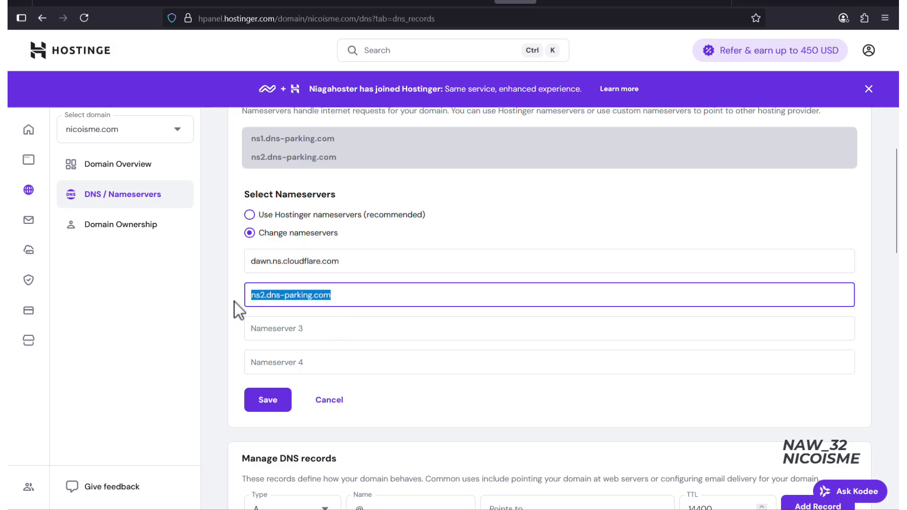
key("ctrl+v")
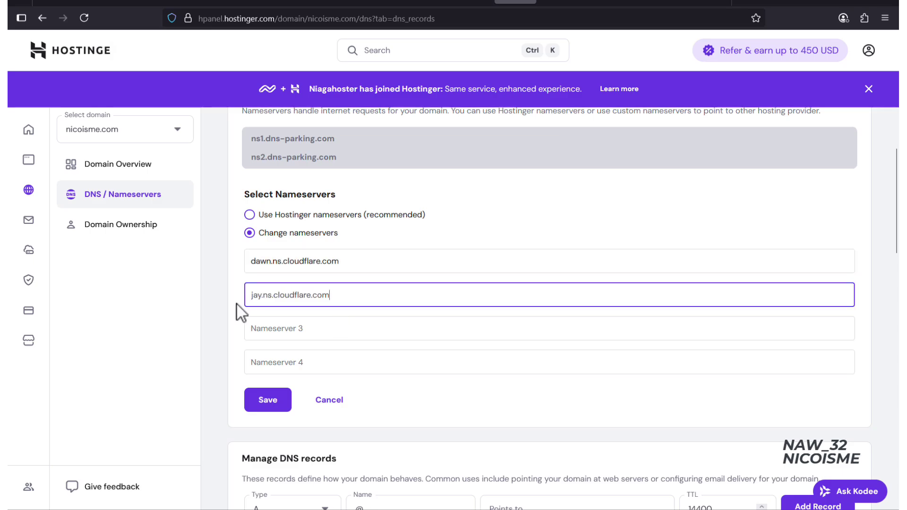
scroll(237, 304, "down", 3)
scroll(237, 305, "down", 3)
scroll(237, 304, "up", 5)
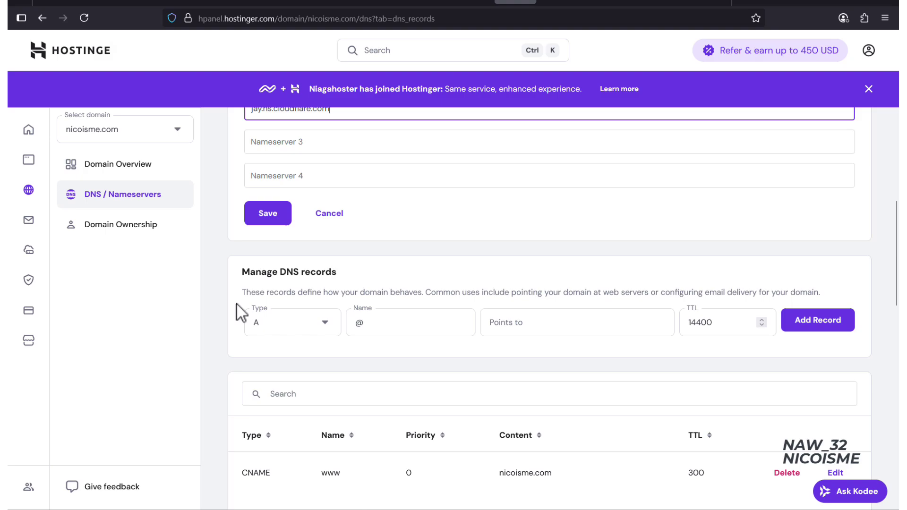
scroll(237, 305, "up", 1)
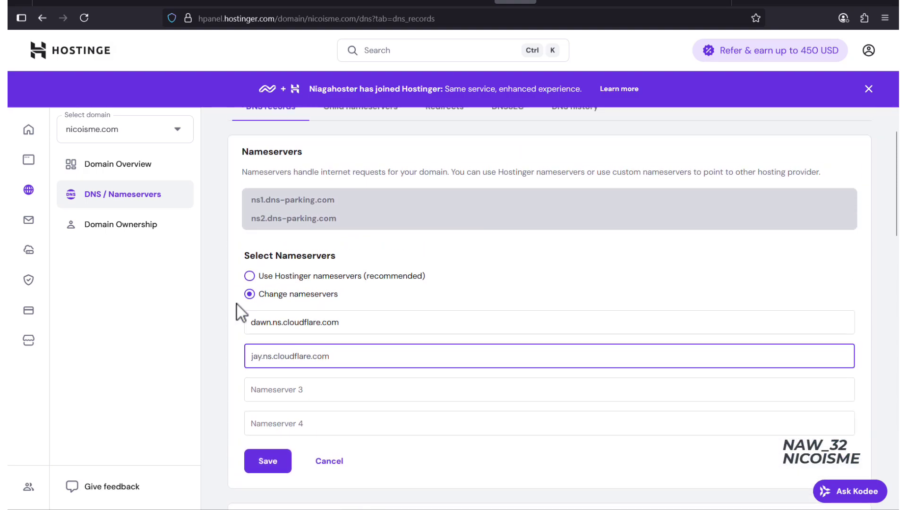
Save the dawn and jay Cloudflare nameservers and close the 'Nameservers changed!' confirmation.
left_click(270, 462)
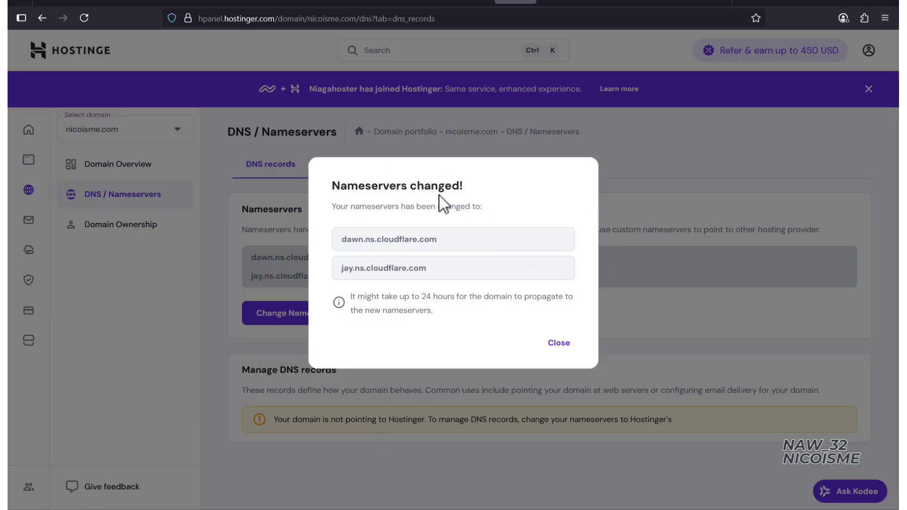
left_click(558, 344)
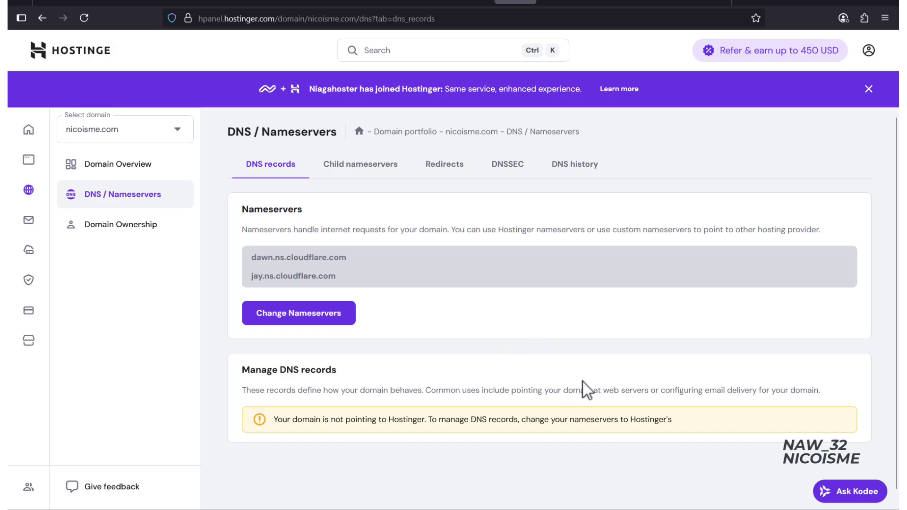
scroll(583, 382, "down", 1)
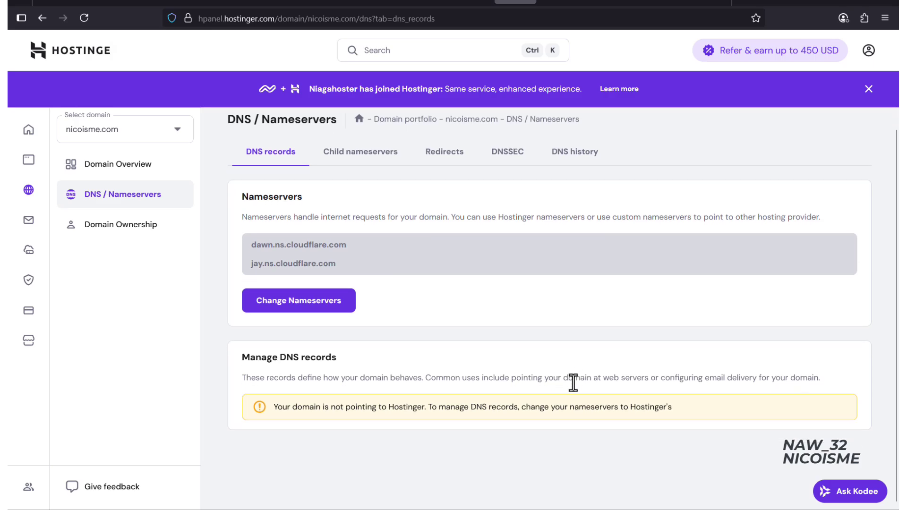
Confirm the Hostinger nameserver changes are done and reload nicoisme.com's pending overview.
left_click(565, 1)
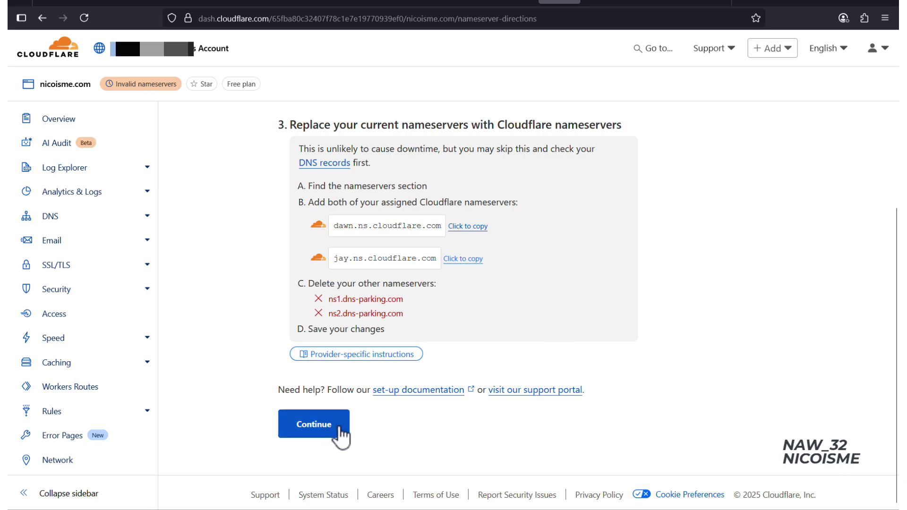
left_click(323, 427)
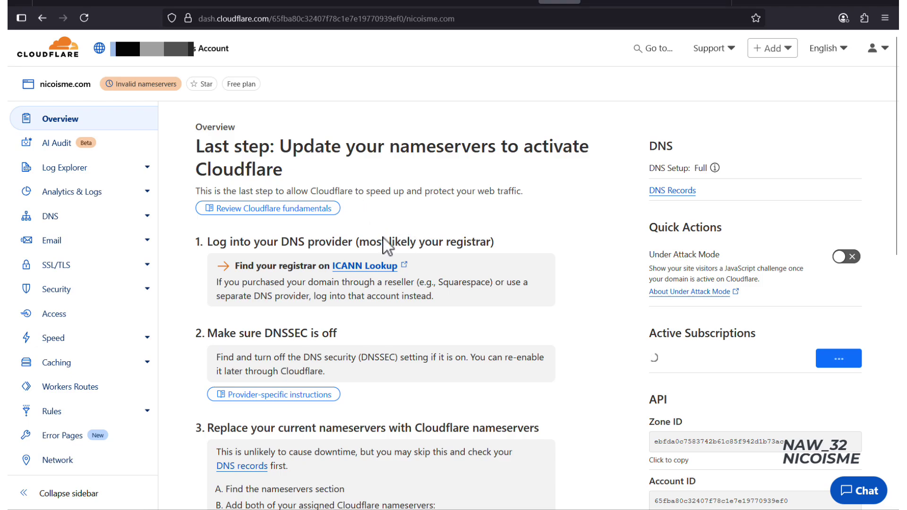
scroll(385, 217, "down", 10)
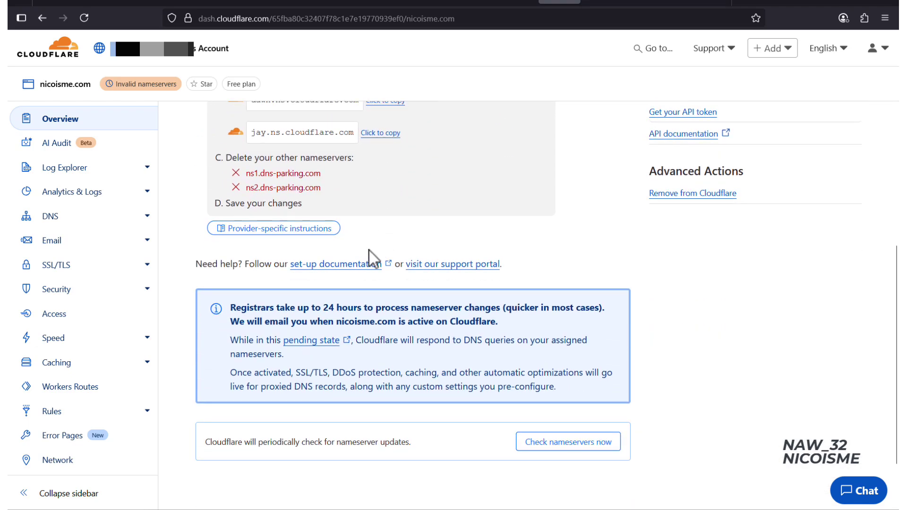
scroll(351, 298, "down", 1)
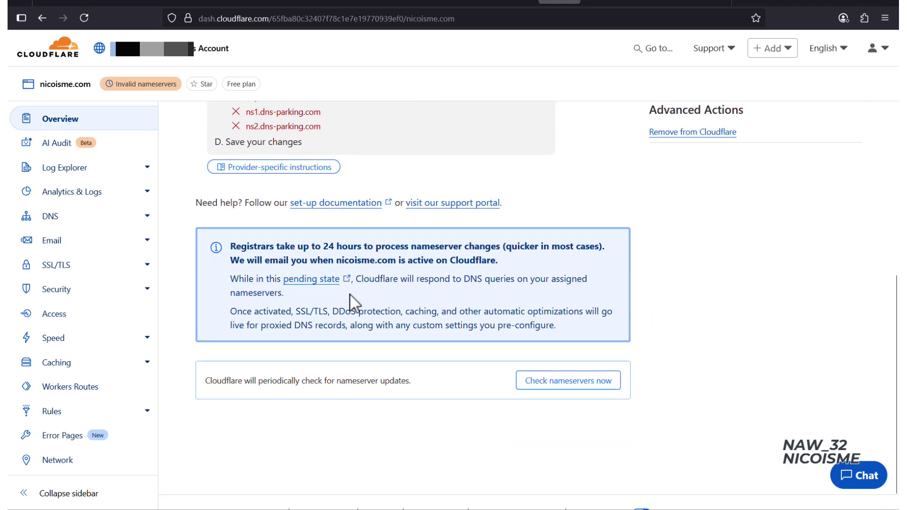
scroll(352, 303, "down", 1)
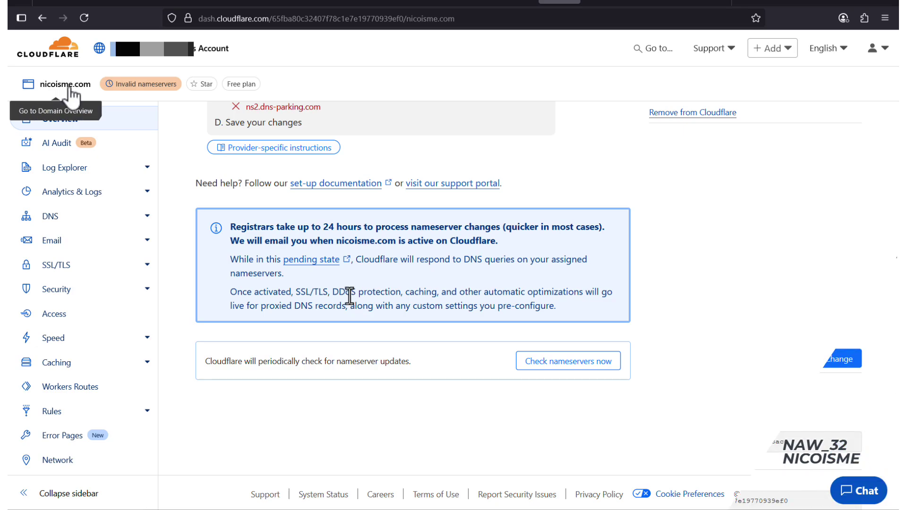
left_click(61, 84)
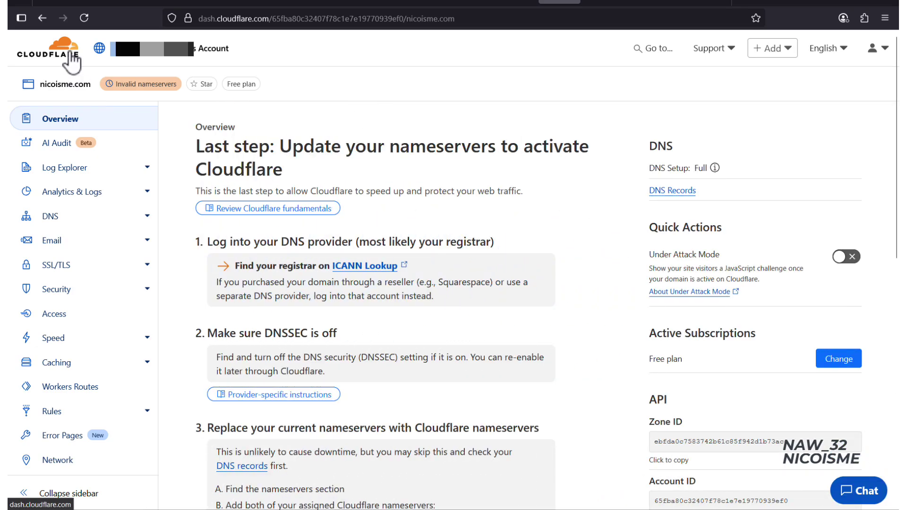
Verify nicoisme.com is Active in the domain list against Hostinger's nameservers, then open its overview.
left_click(71, 56)
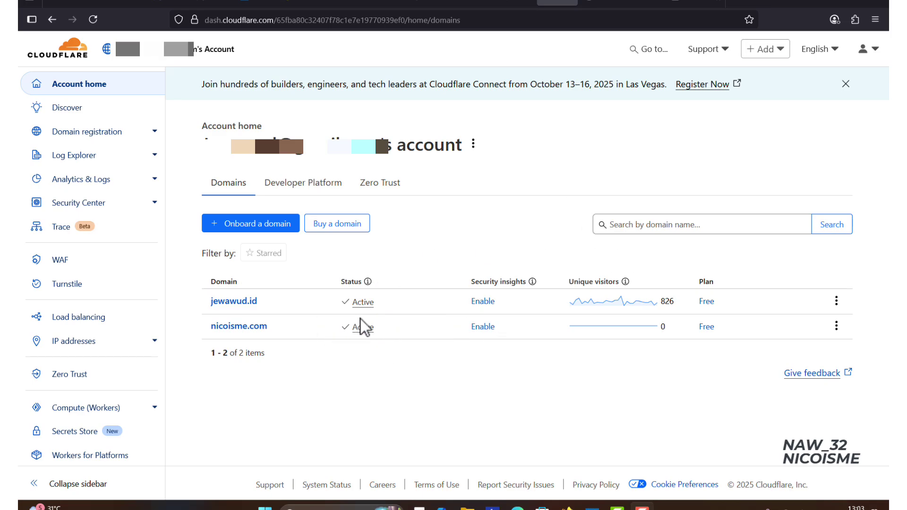
left_click(514, 3)
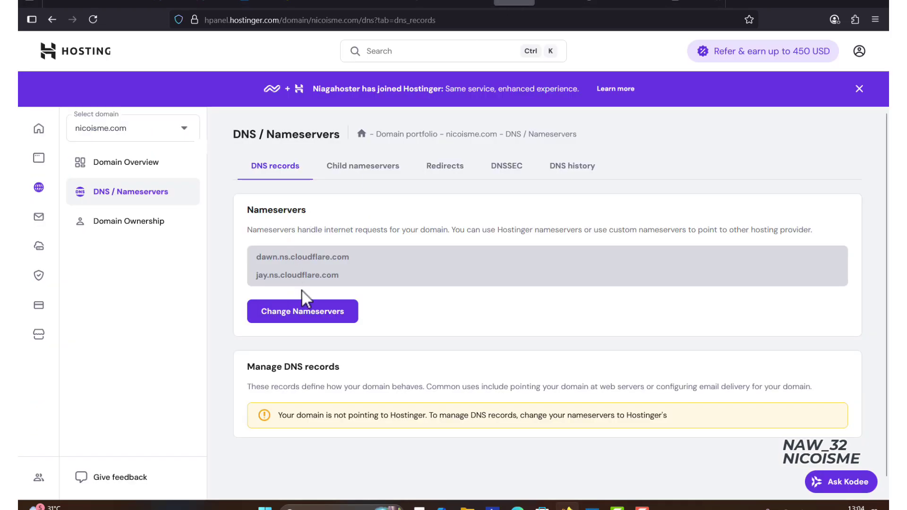
left_click(560, 4)
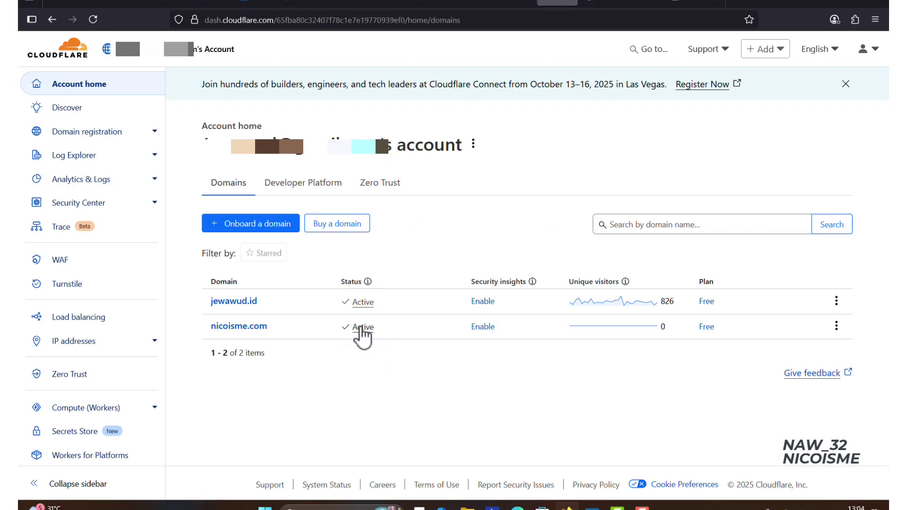
left_click(243, 327)
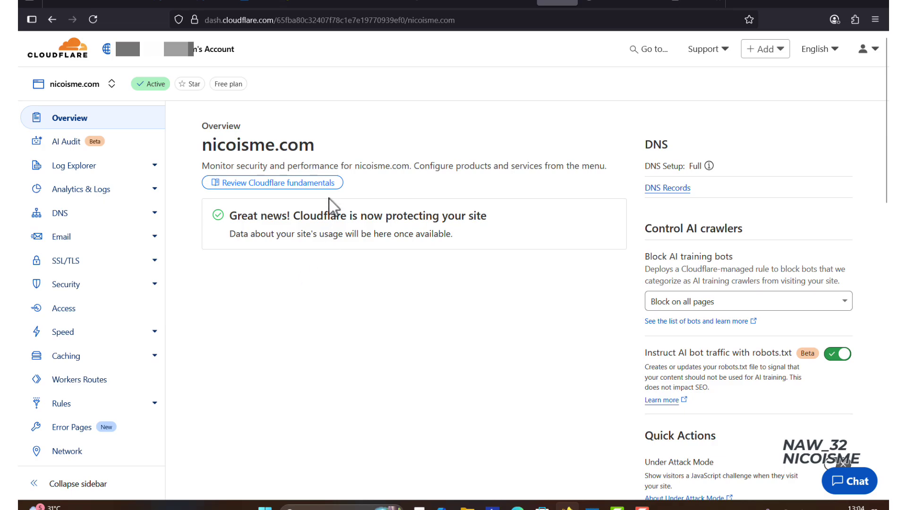
Review nicoisme.com's DNS records, including the proxied A record 84.32.84.32.
left_click(101, 215)
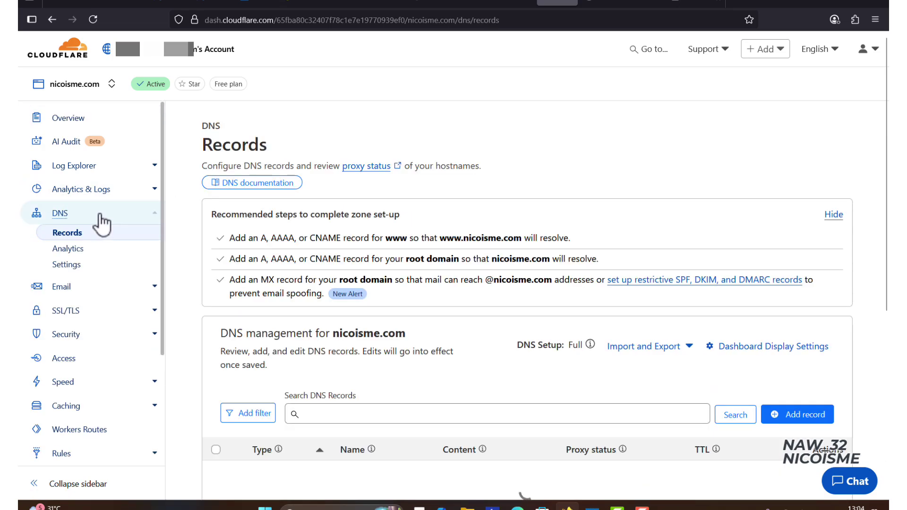
scroll(478, 286, "down", 3)
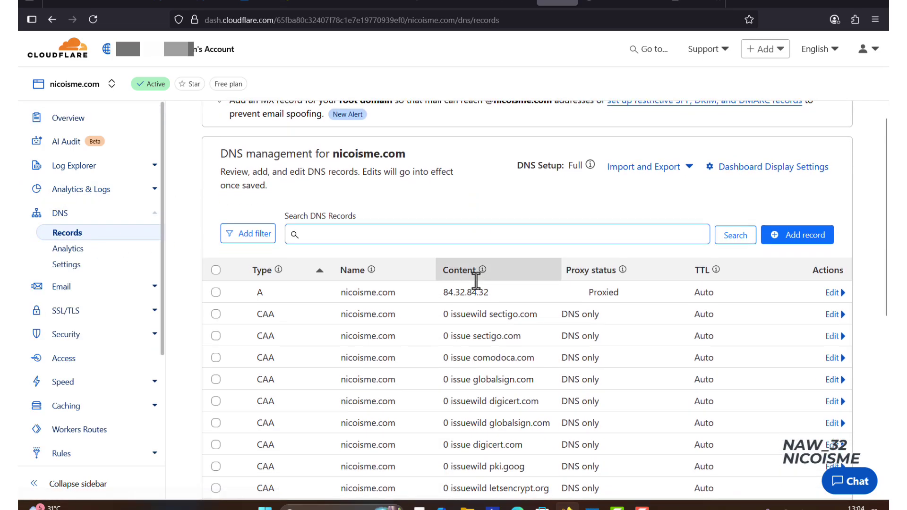
scroll(477, 282, "up", 3)
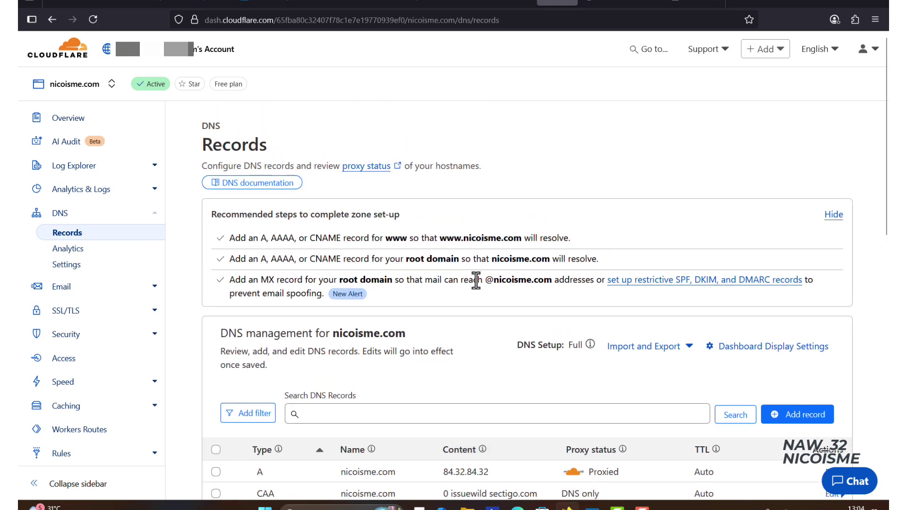
scroll(477, 280, "down", 3)
scroll(479, 289, "up", 3)
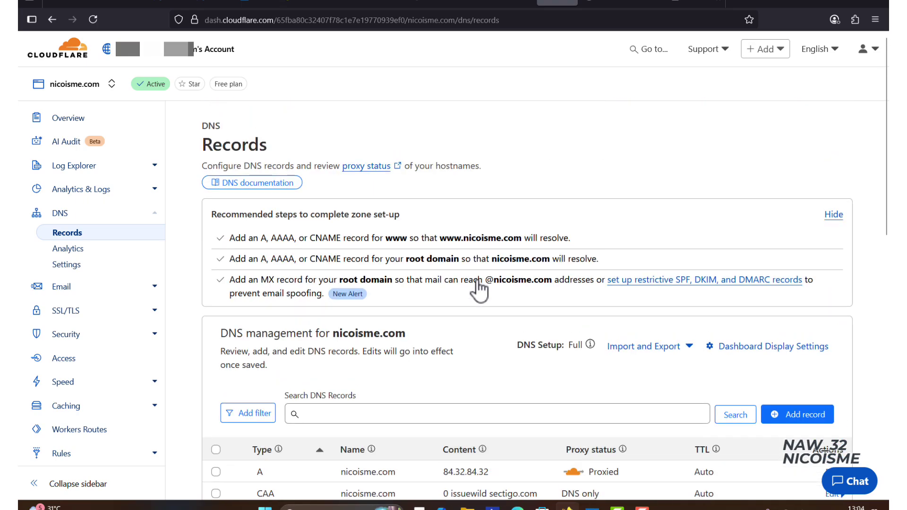